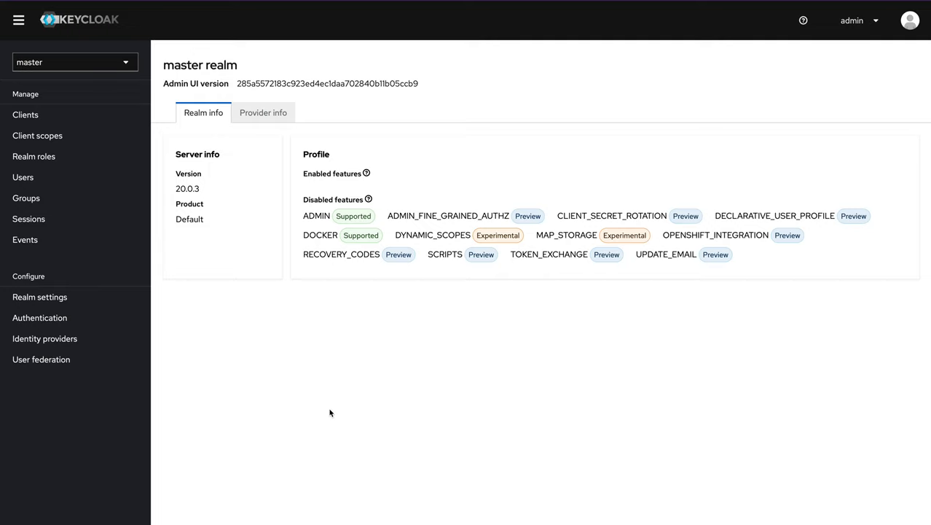
Start a new client with Client ID admin-rest-client and advance to capability config
click(117, 124)
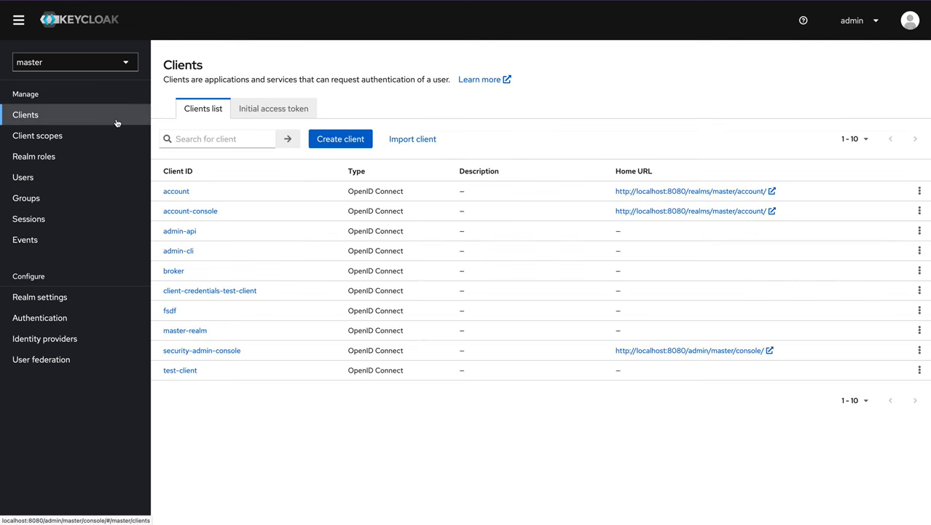
click(322, 144)
click(401, 177)
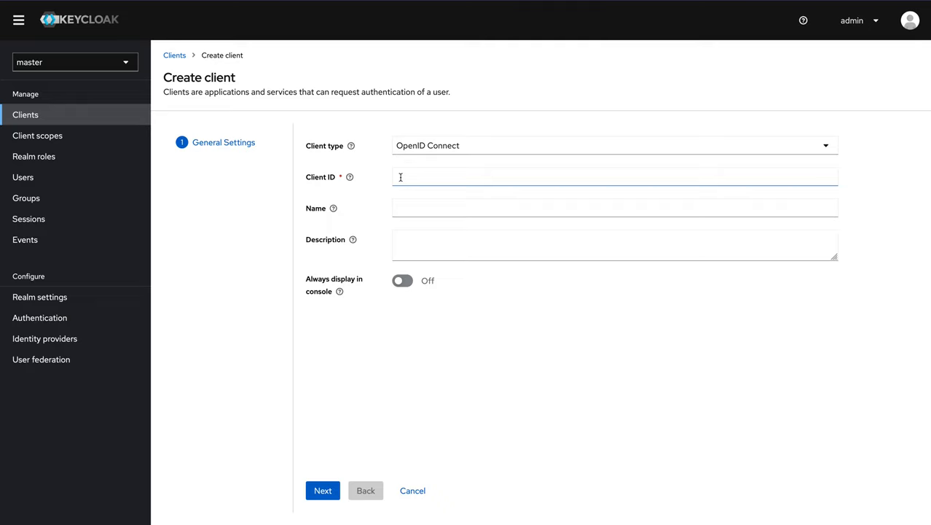
click(401, 177)
text(ad)
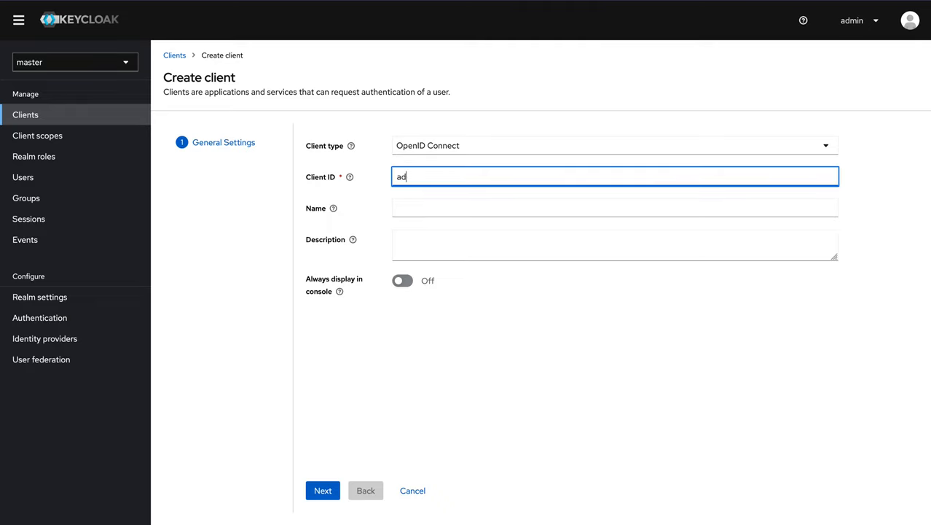
text(min-rest-client)
click(318, 490)
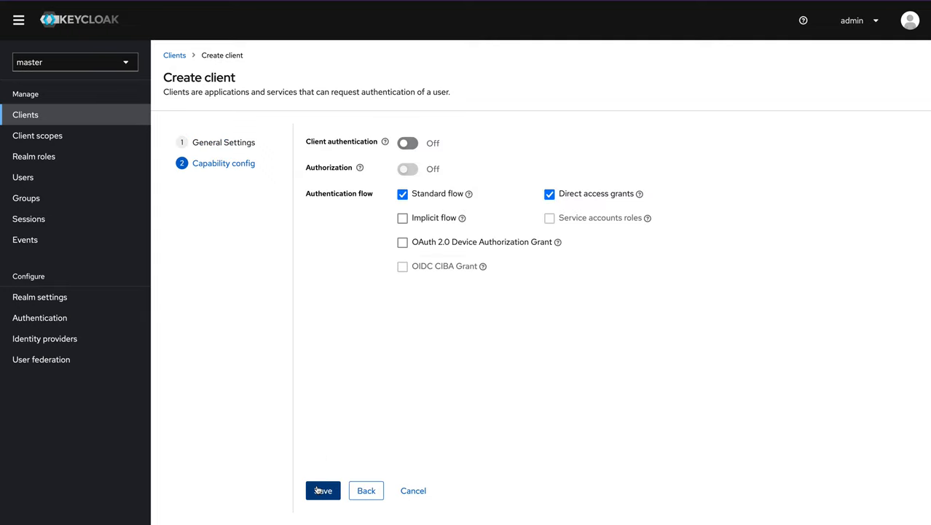
Enable client authentication and service account roles, disable standard flow and direct access grants, and save
click(409, 145)
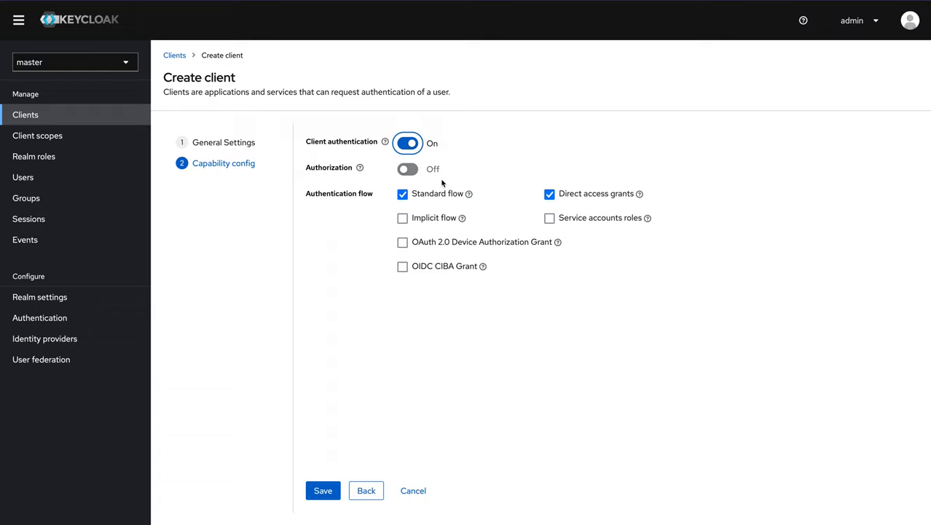
click(420, 197)
click(548, 194)
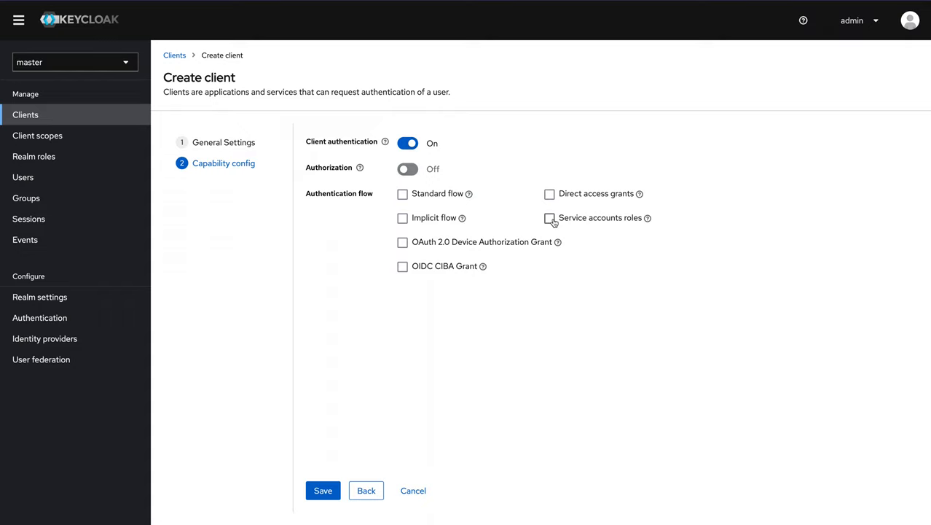
click(553, 222)
click(323, 490)
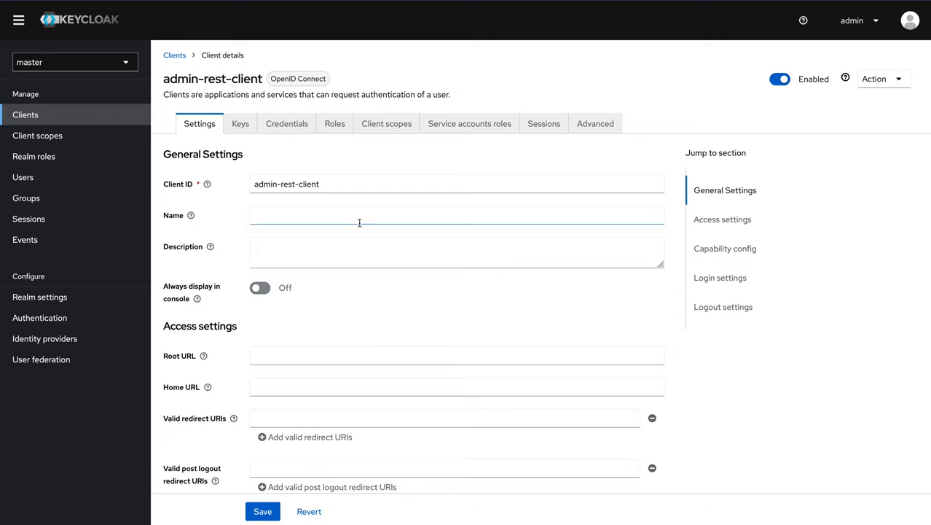
Select the client ID text, then copy the client secret from the Credentials tab
drag(354, 187, 255, 183)
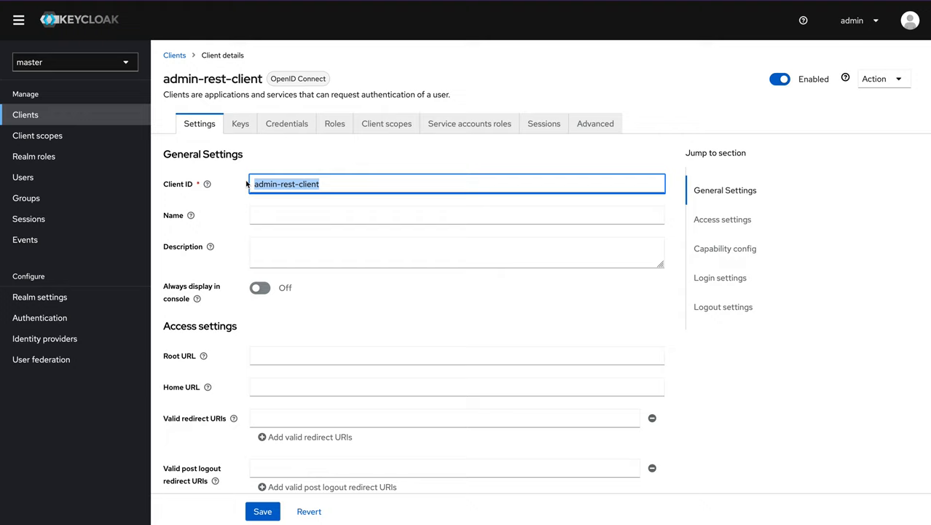
click(304, 130)
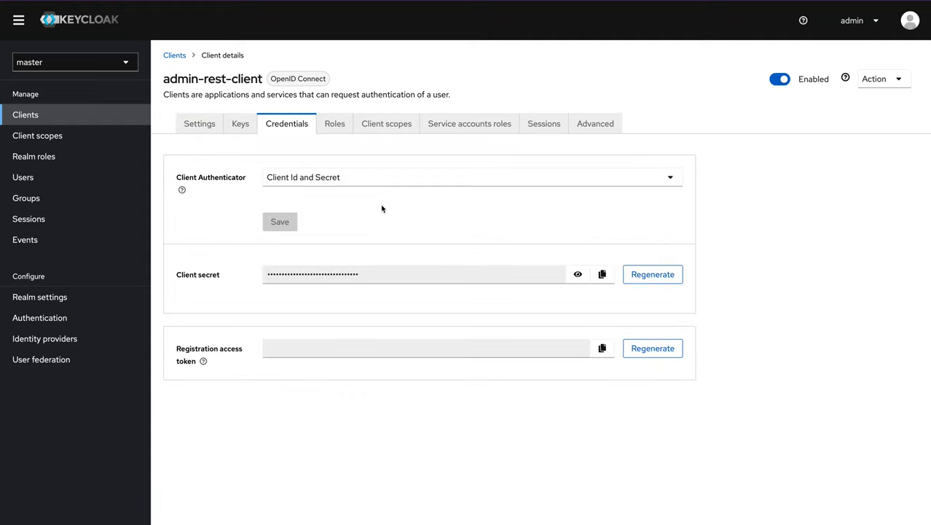
click(602, 275)
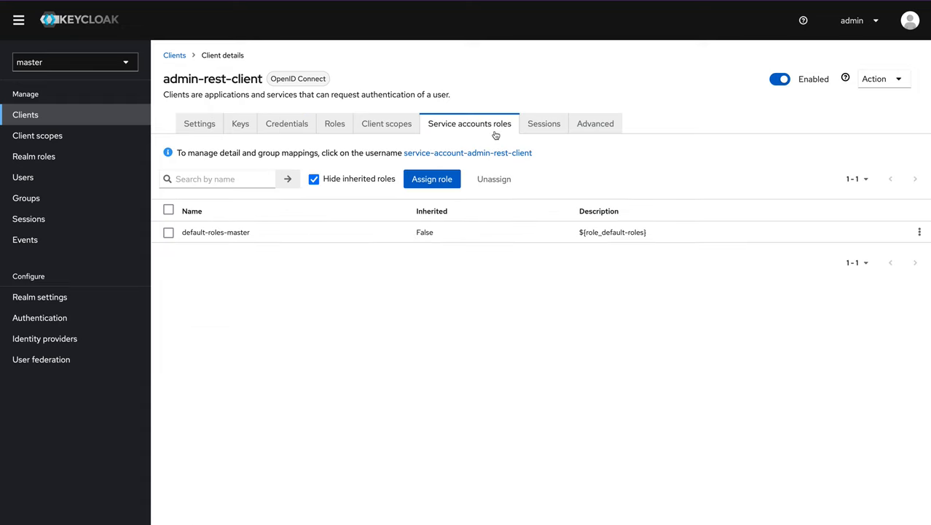
Begin assigning a role and filter the role list by clients instead of realm roles
click(439, 186)
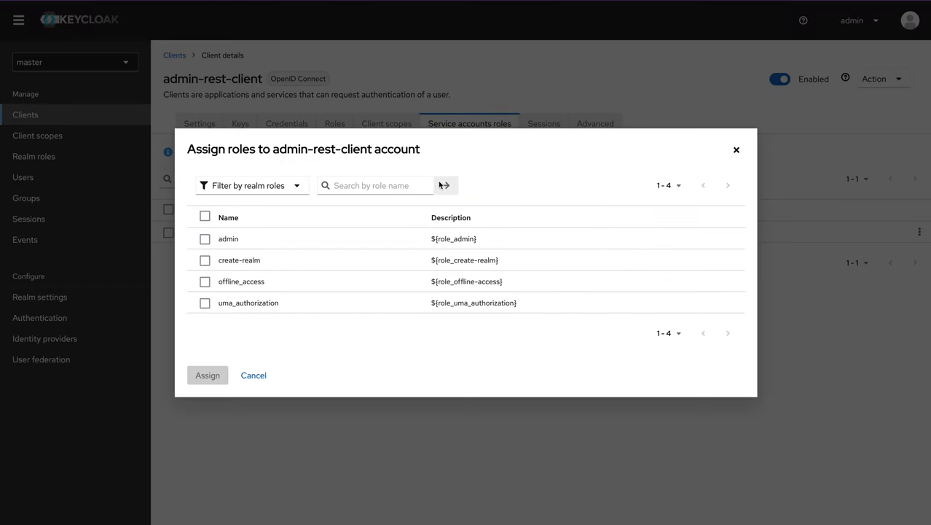
click(297, 192)
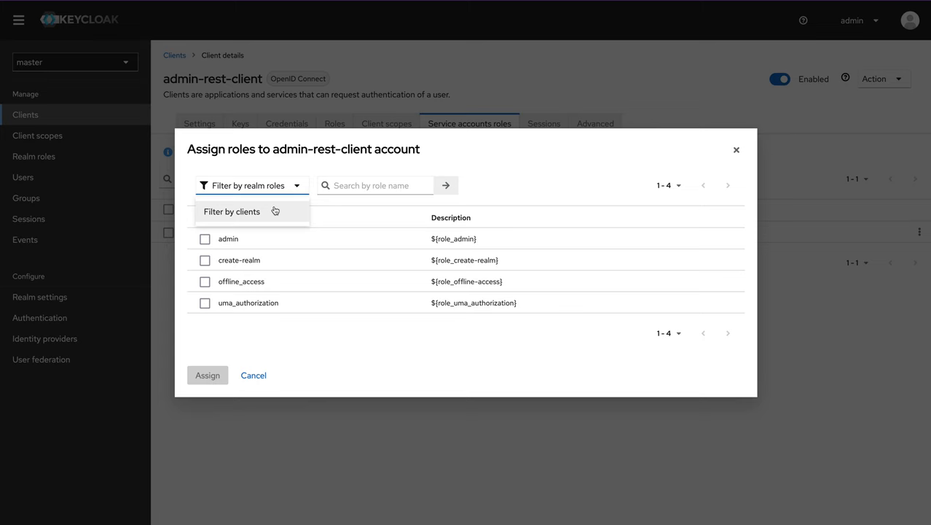
click(275, 211)
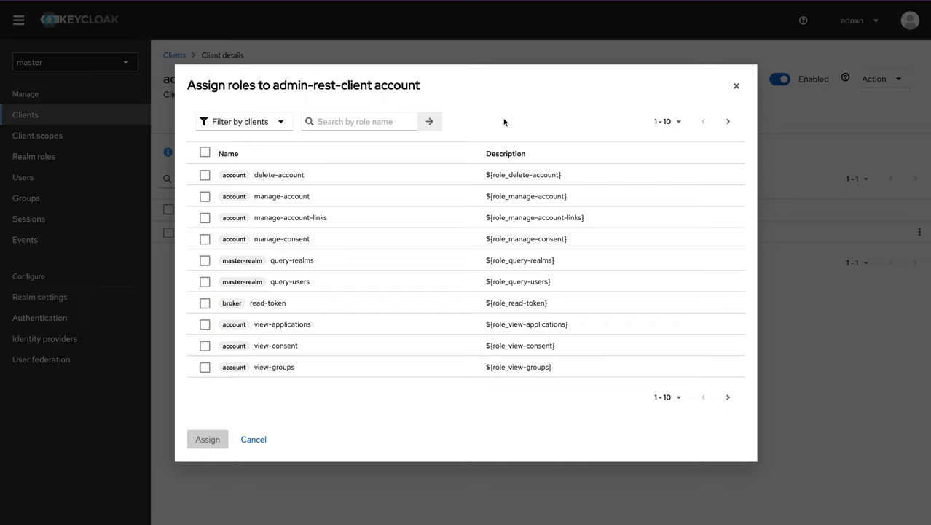
click(281, 123)
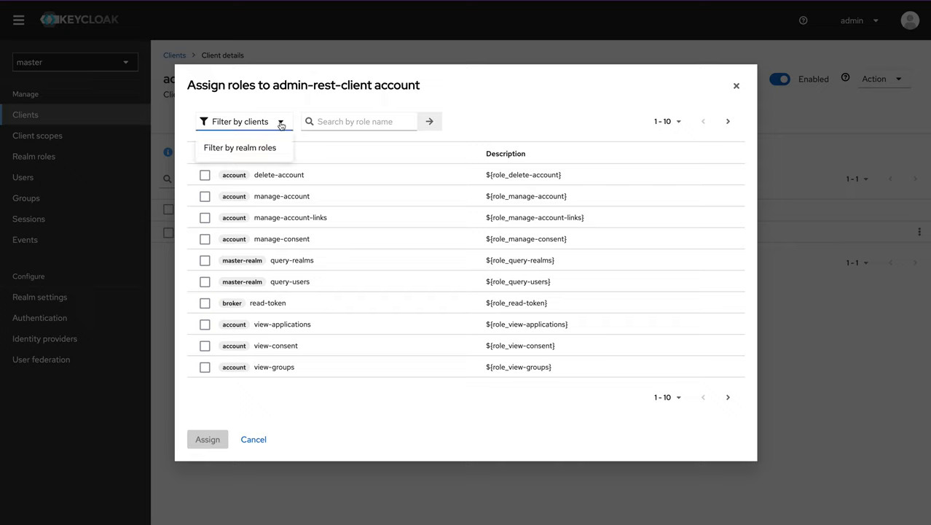
click(330, 104)
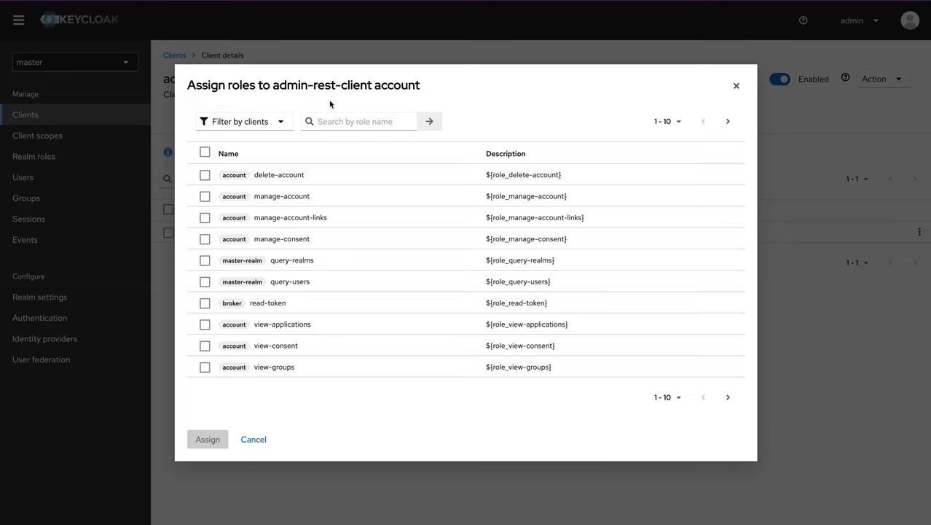
Search roles for 'view' and assign master-realm view-users to the service account
click(343, 121)
text(view)
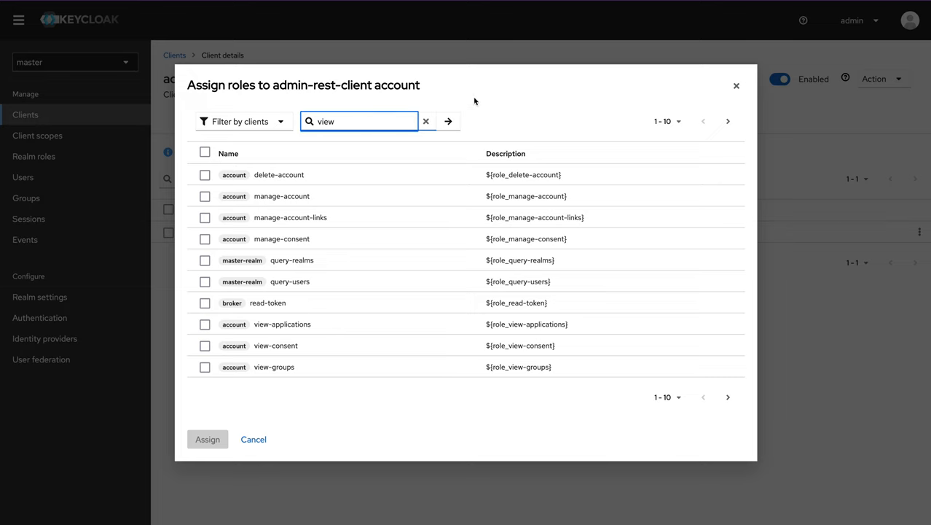
click(451, 124)
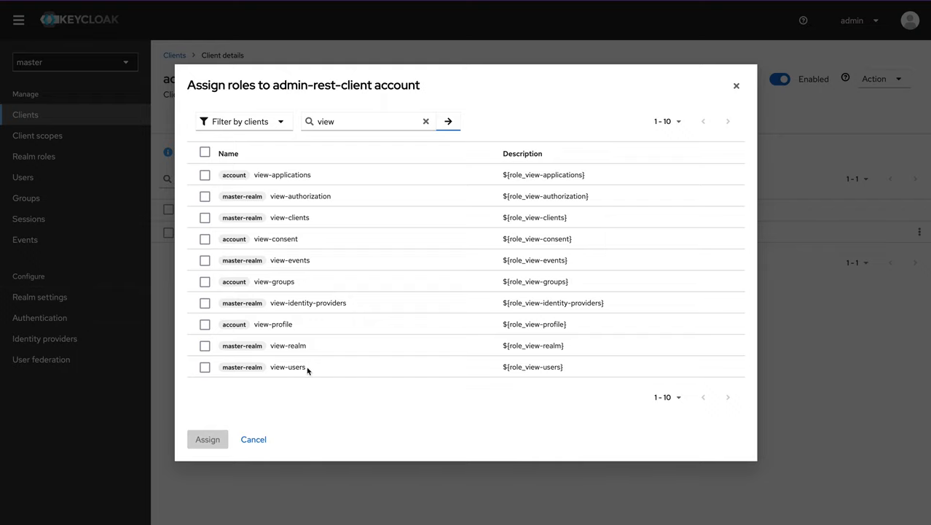
click(206, 368)
click(207, 439)
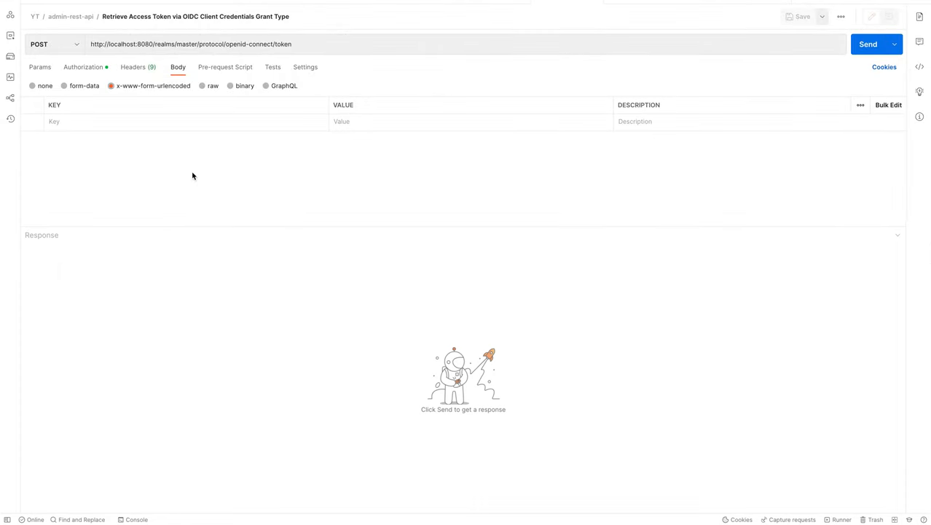
Add a client_id key to the token request's form-encoded body
double_click(318, 43)
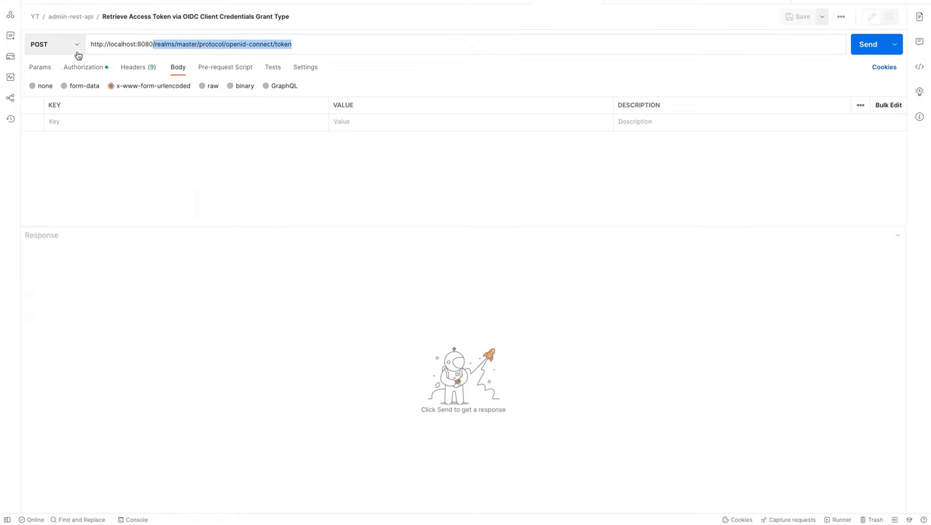
click(132, 93)
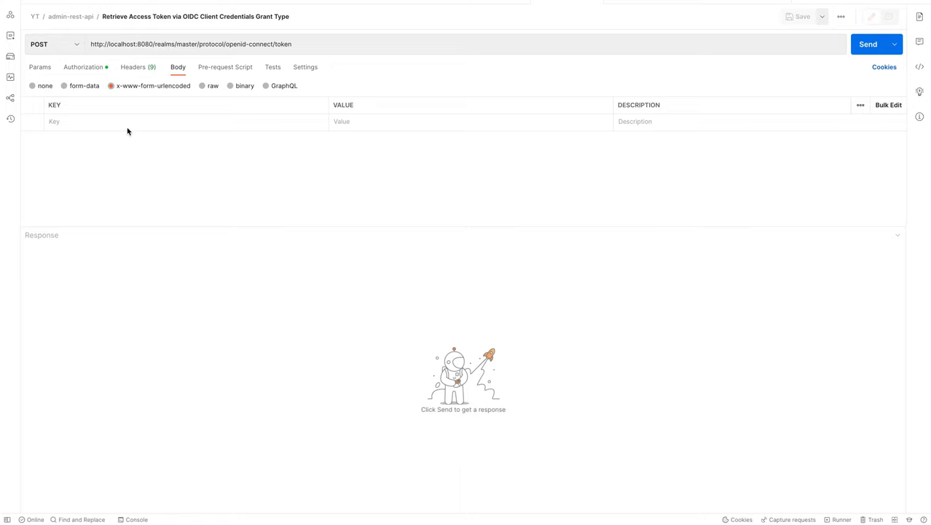
click(123, 124)
text(client_)
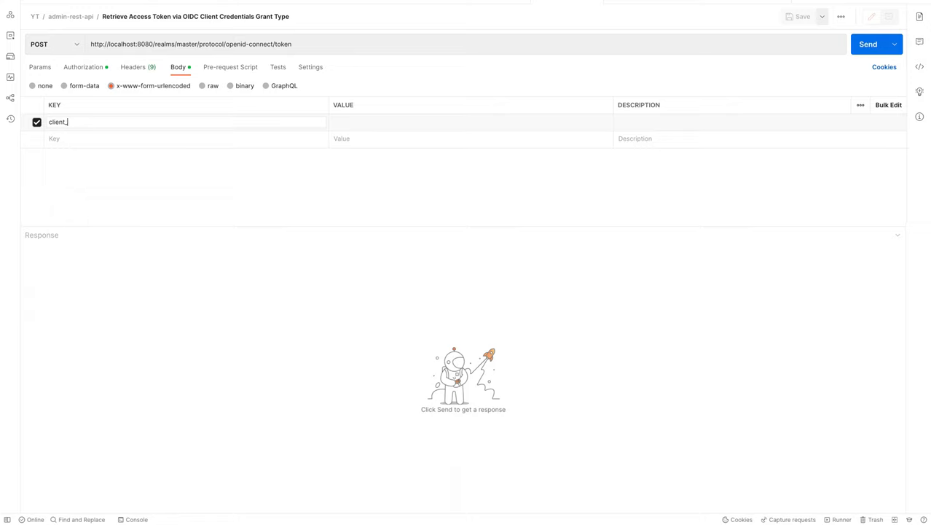
text(id)
key(Tab)
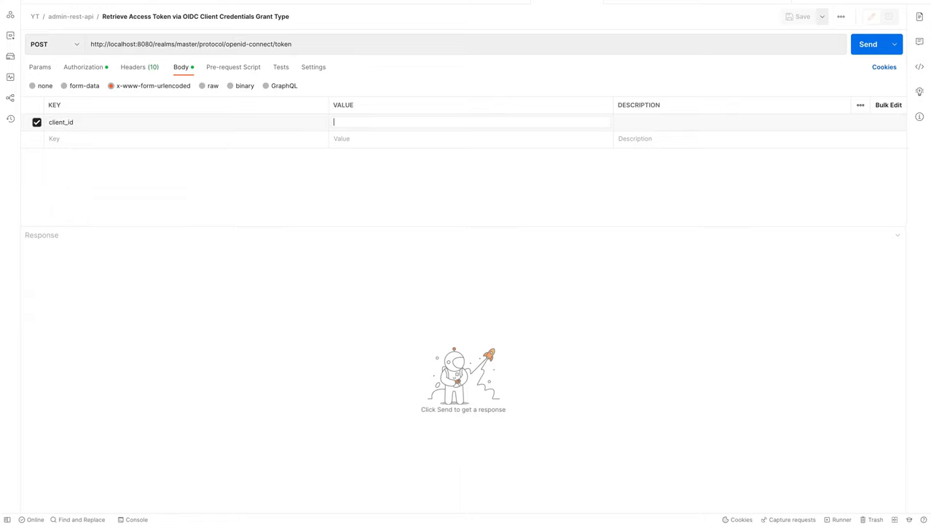
text(admin-res)
text(t-client)
Add a client_secret key on the next body row, leaving its value empty
click(88, 142)
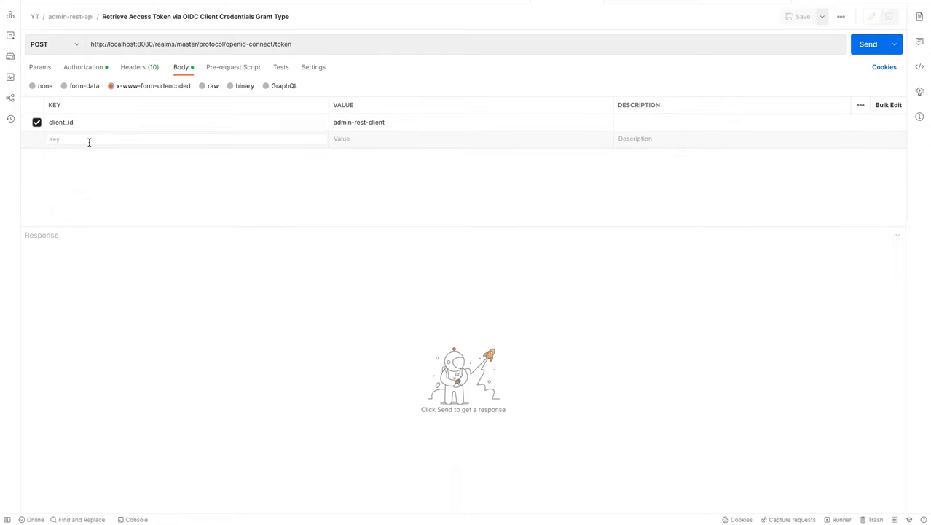
text(client_)
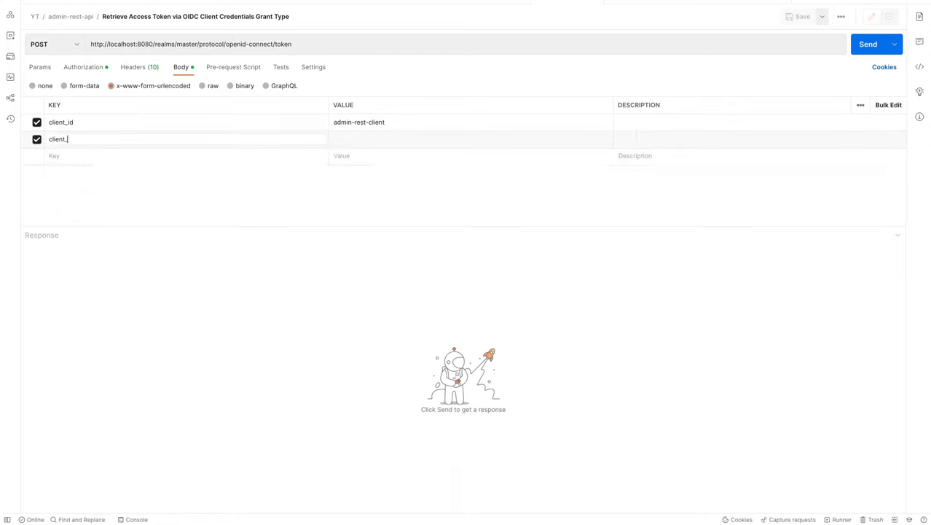
text(secret)
key(Tab)
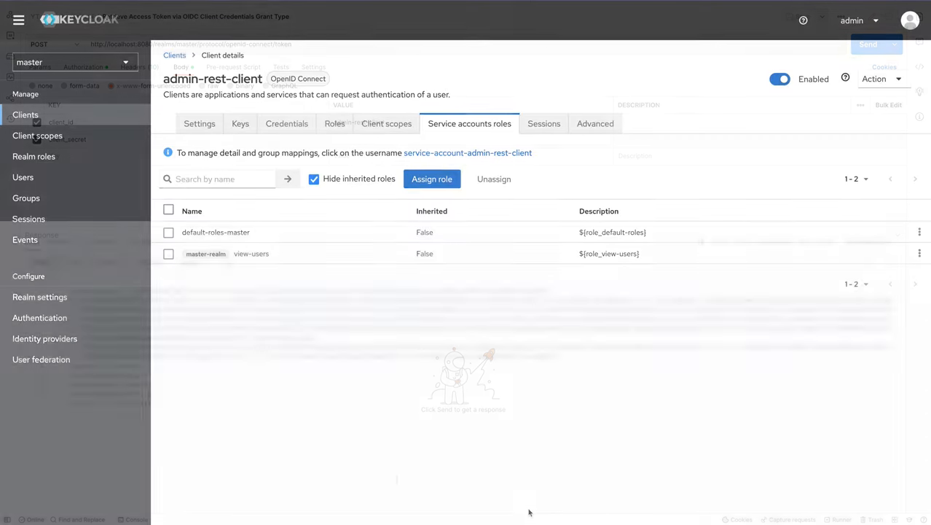
Copy the admin-rest-client secret from its Credentials tab
click(287, 124)
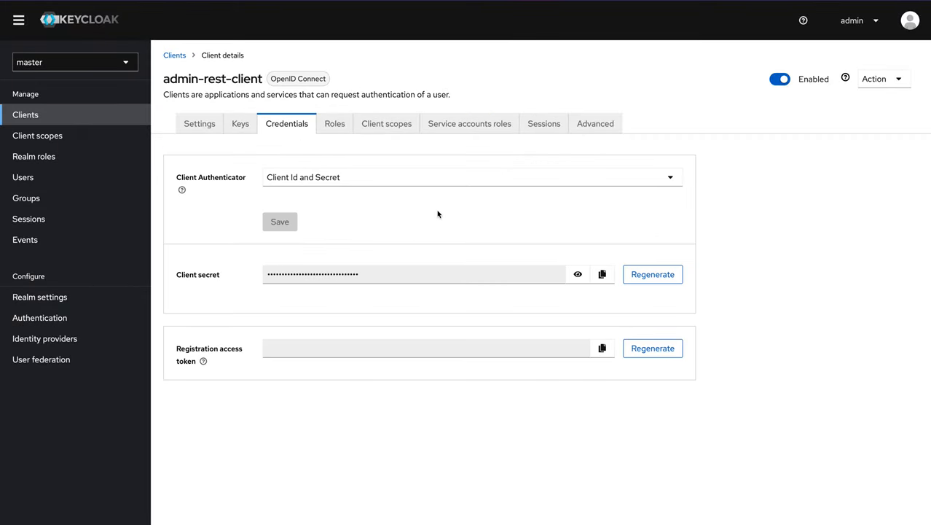
click(602, 275)
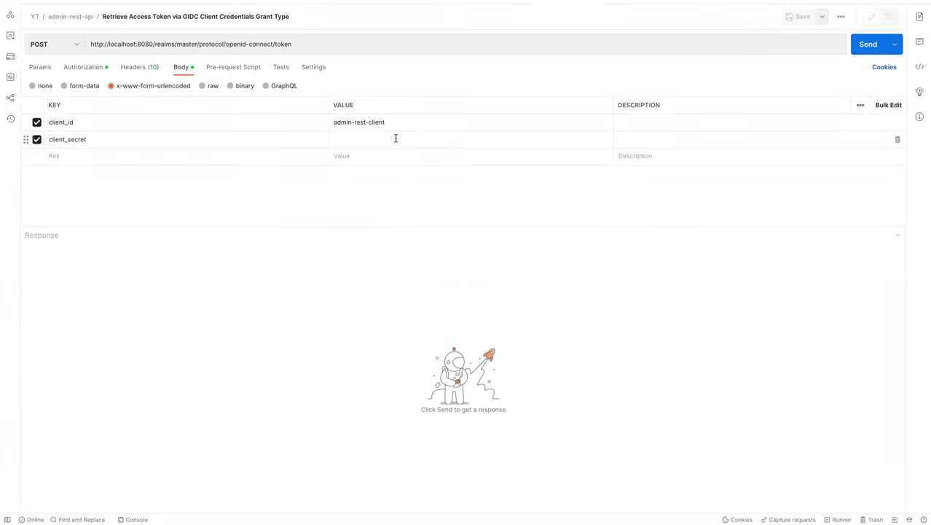
Paste the secret into client_secret and add grant_type set to client_credentials
click(396, 138)
key(ctrl+v)
click(163, 158)
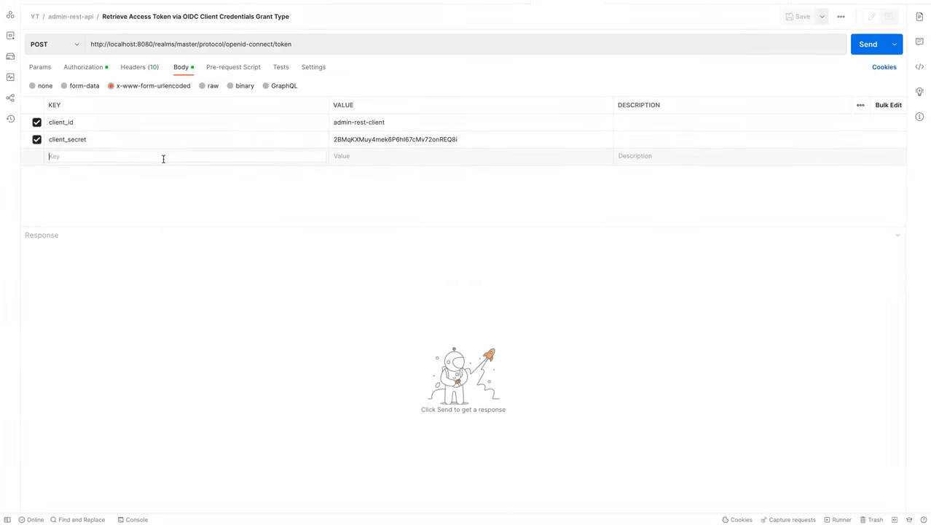
text(grant)
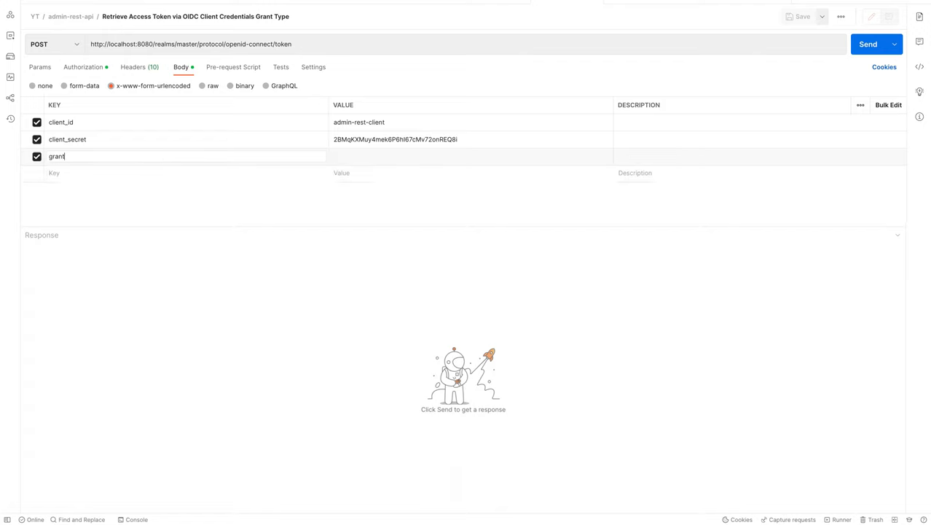
text(_type)
key(Tab)
text(client)
text(_credentia)
text(ls)
click(381, 201)
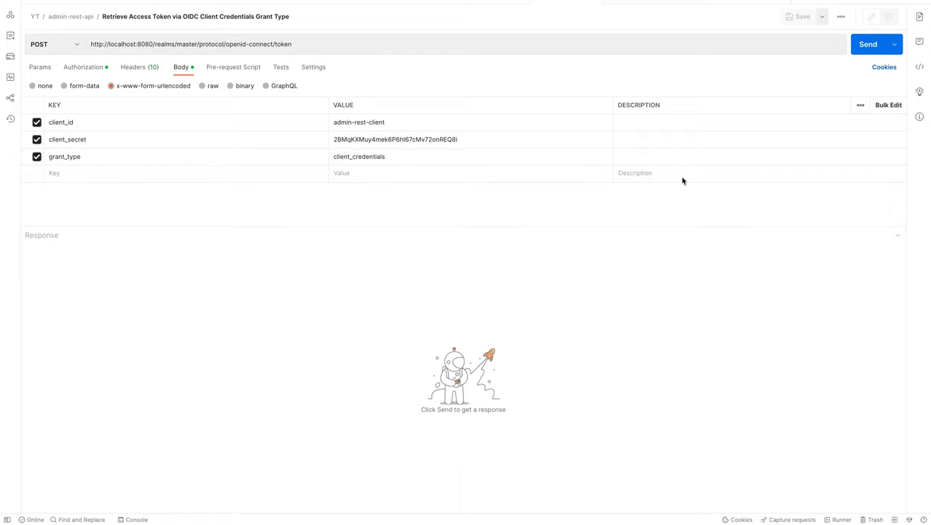
Send the token request (200 OK) and select the returned access_token value
click(863, 53)
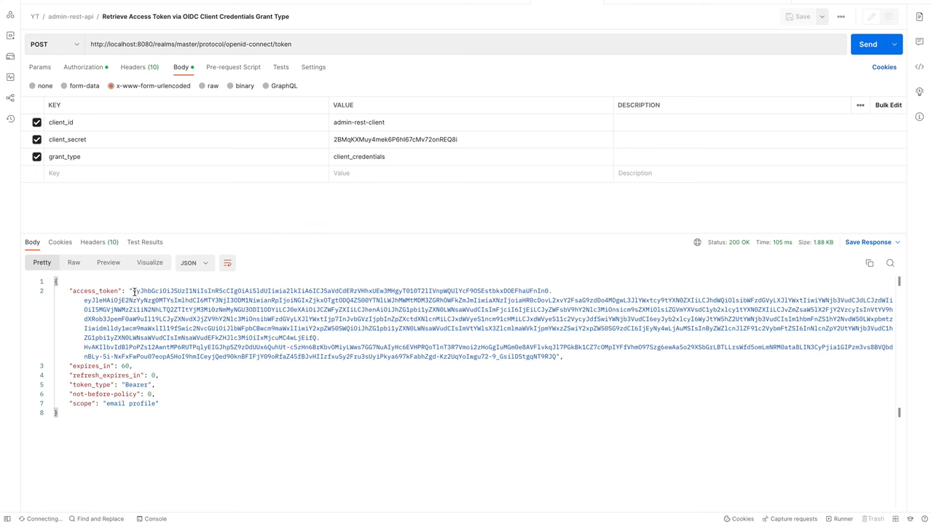
drag(133, 291, 556, 357)
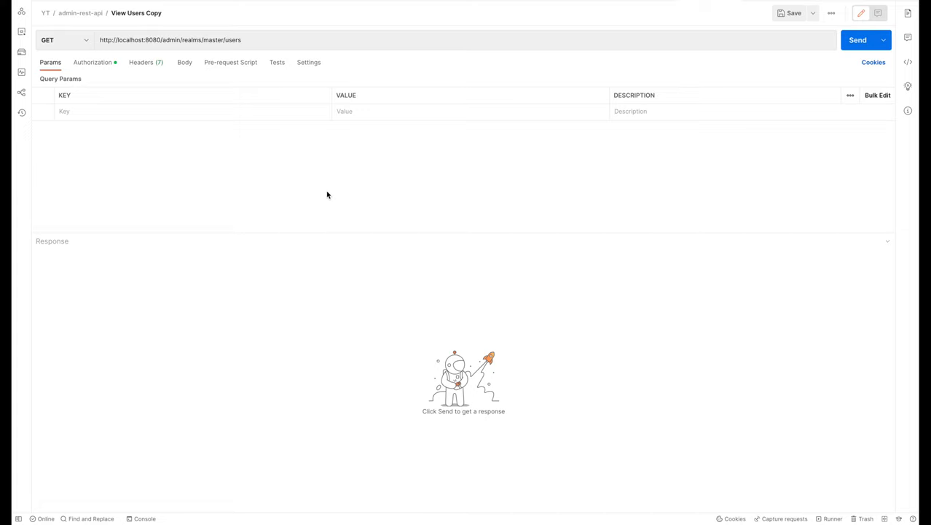
Paste the access token as the View Users Copy bearer token and send, getting 200 OK
click(268, 42)
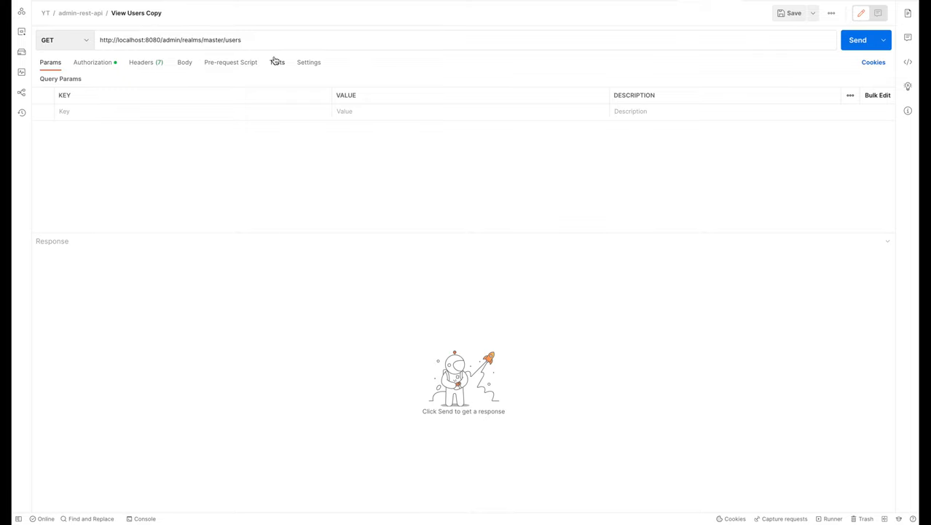
click(106, 67)
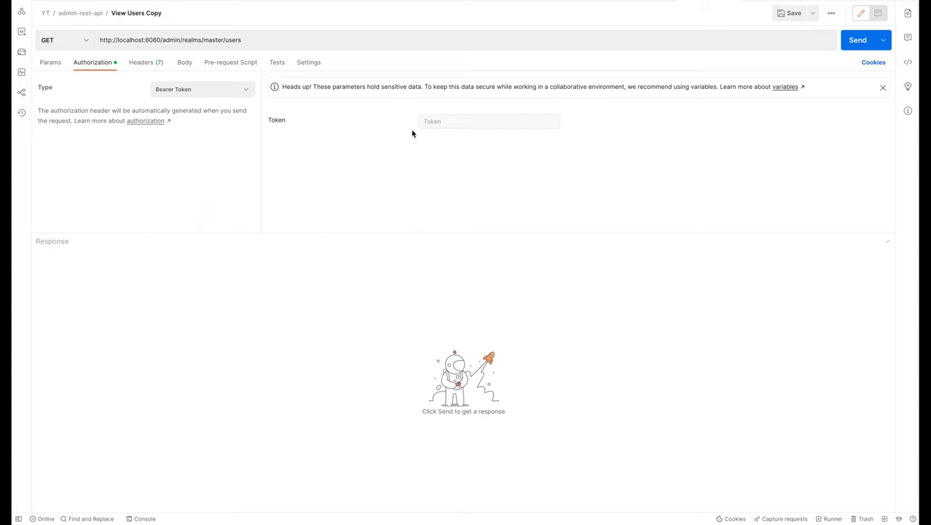
click(436, 124)
key(ctrl+v)
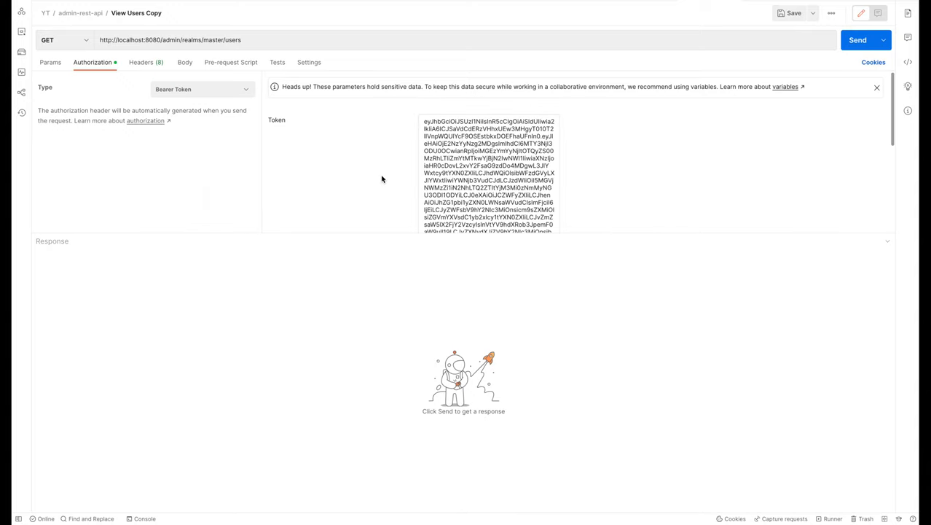
click(381, 179)
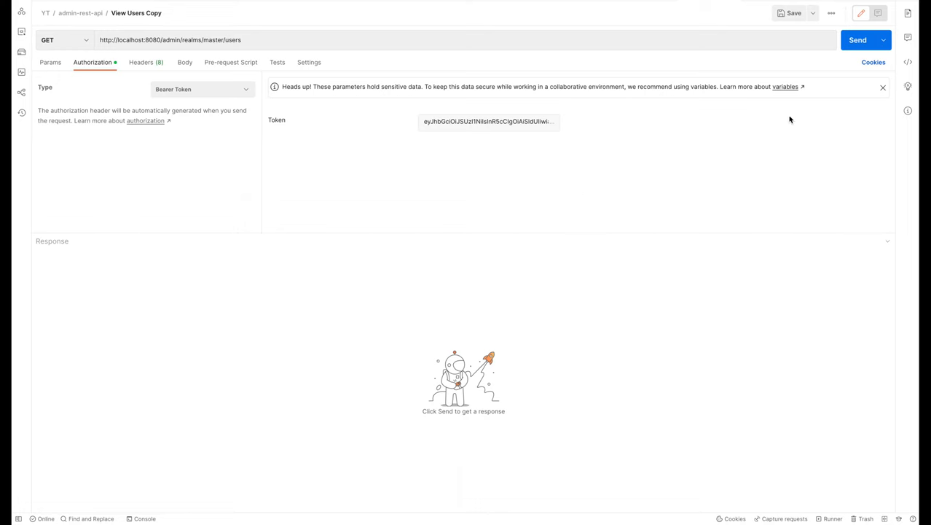
click(849, 45)
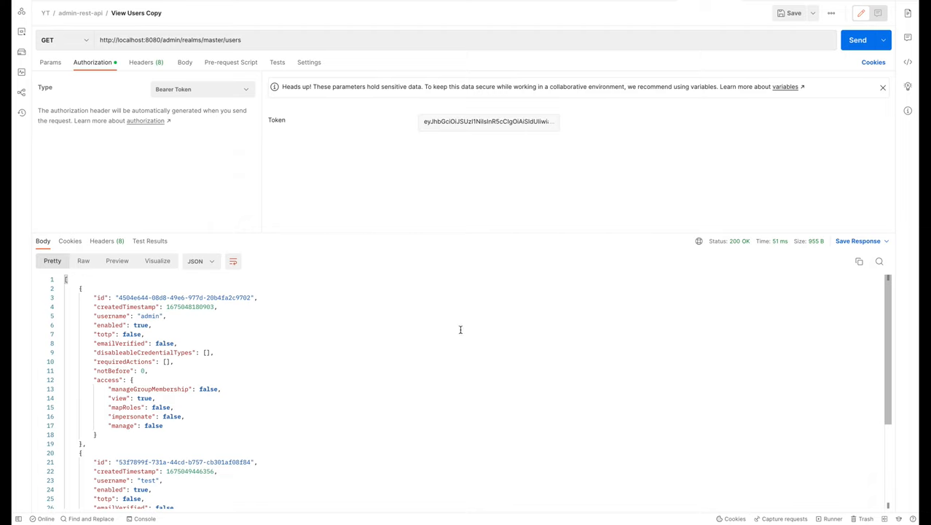
scroll(460, 328, down, 2)
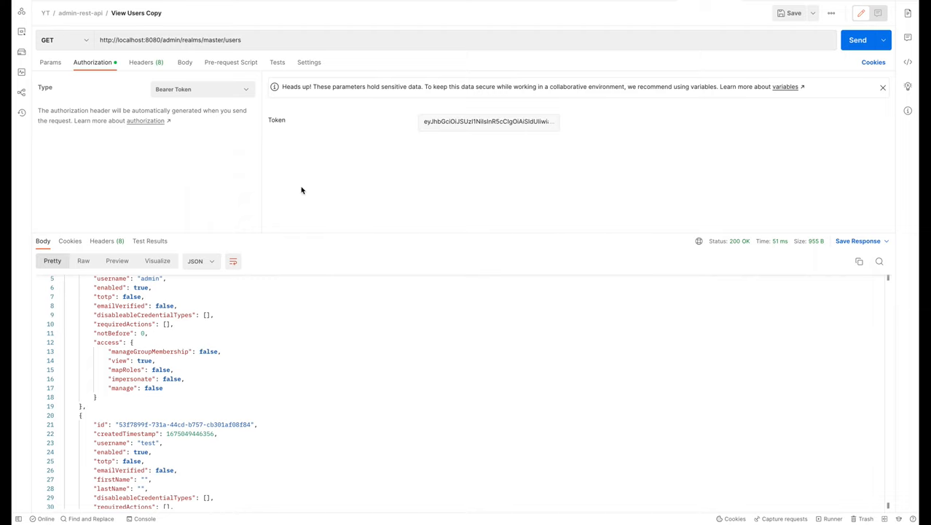
Point the request at .../admin/realms/master/identity-provider/instances and send, getting 401 Unauthorized
click(279, 41)
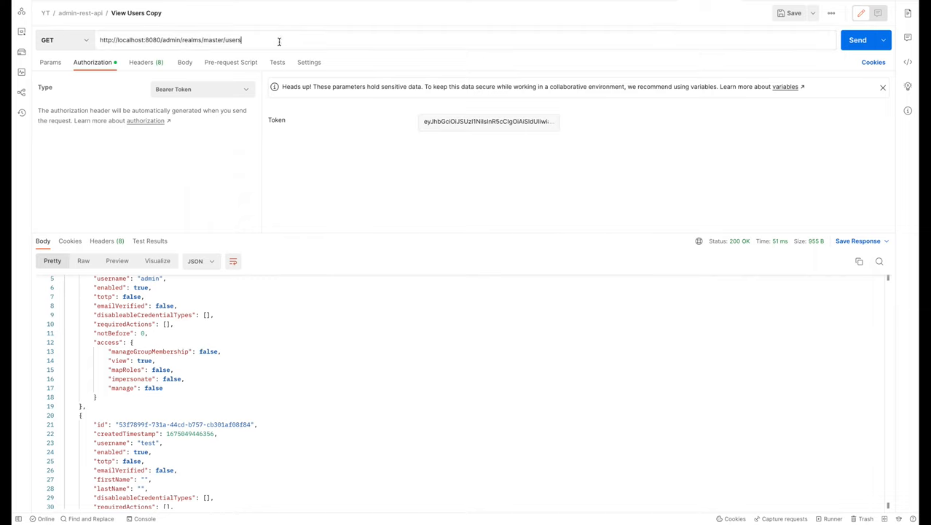
key(ctrl+a)
key(ctrl+v)
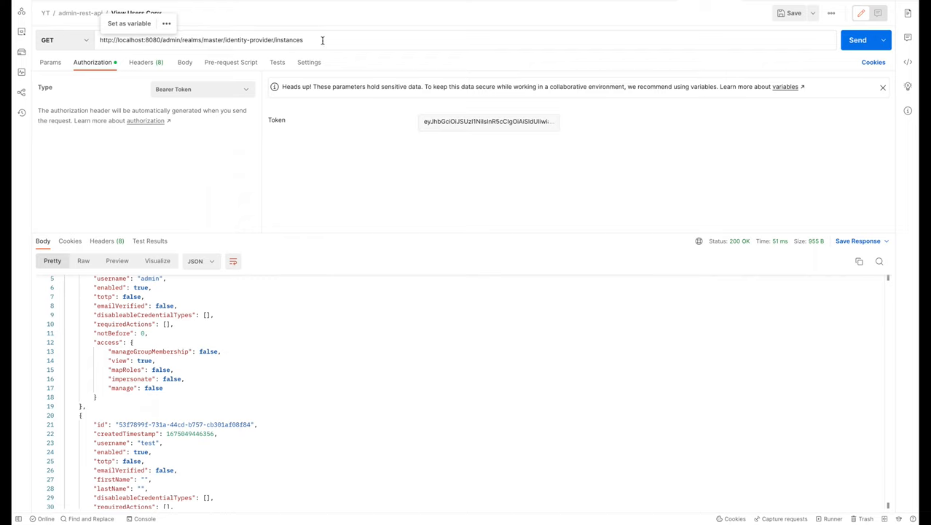
click(330, 143)
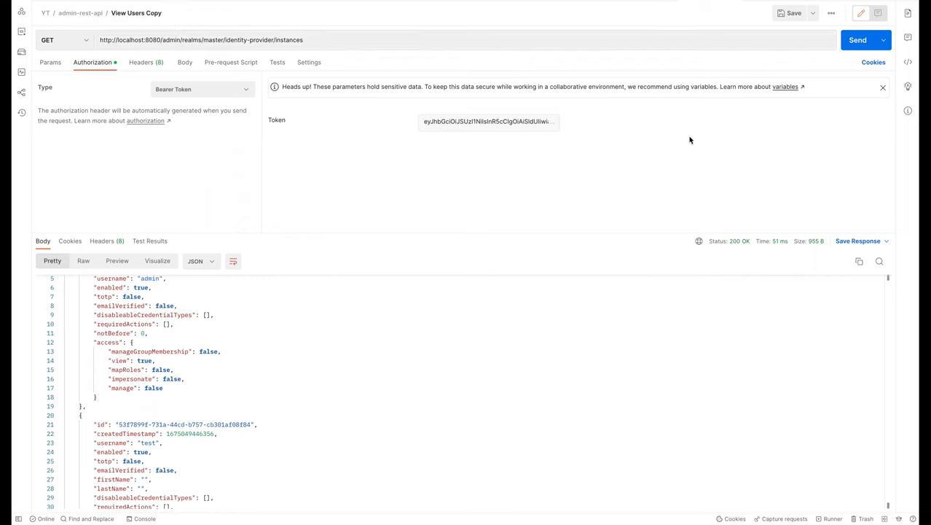
click(856, 40)
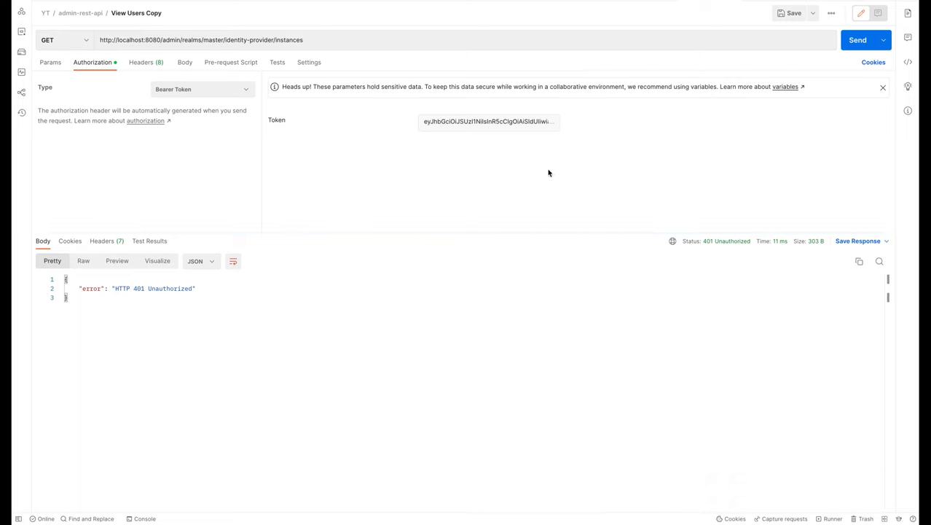
Replace the bearer token with the newly copied one and resend, getting 403 Forbidden
click(534, 124)
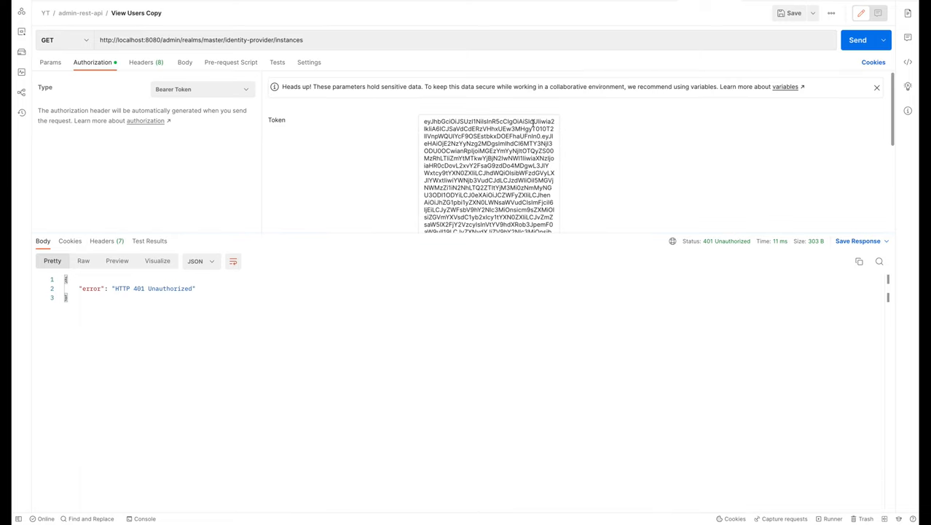
key(ctrl+a)
key(ctrl+v)
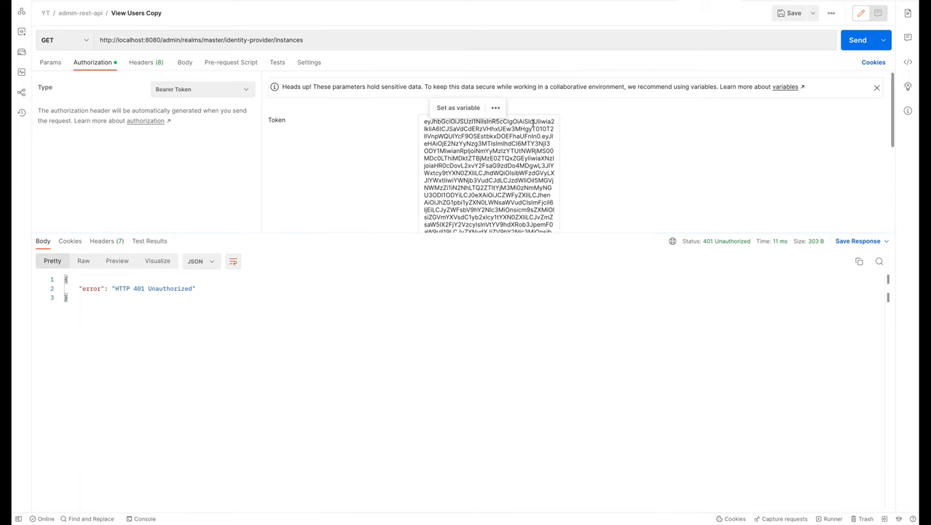
click(855, 40)
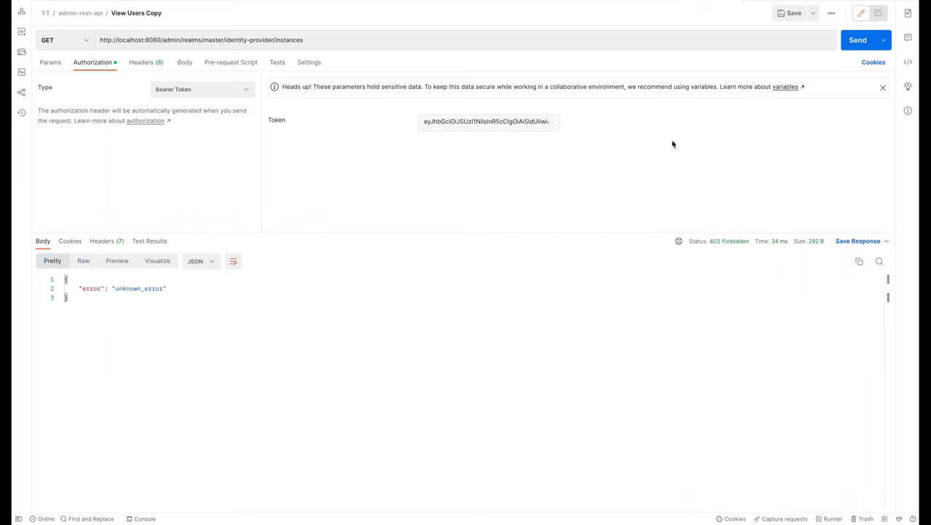